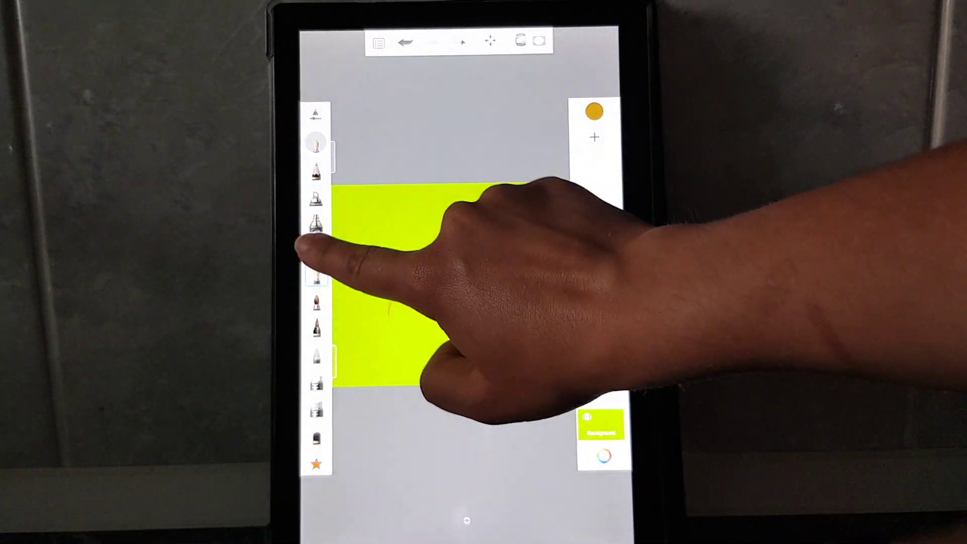
- Pick a pencil for the orange curve, then a soft airbrush for the blob
left_click(316, 248)
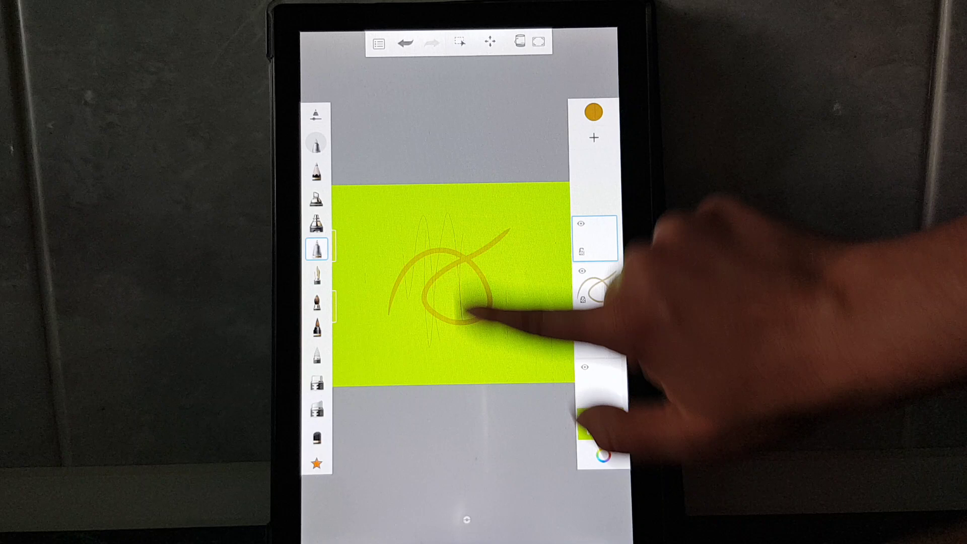
left_click(316, 222)
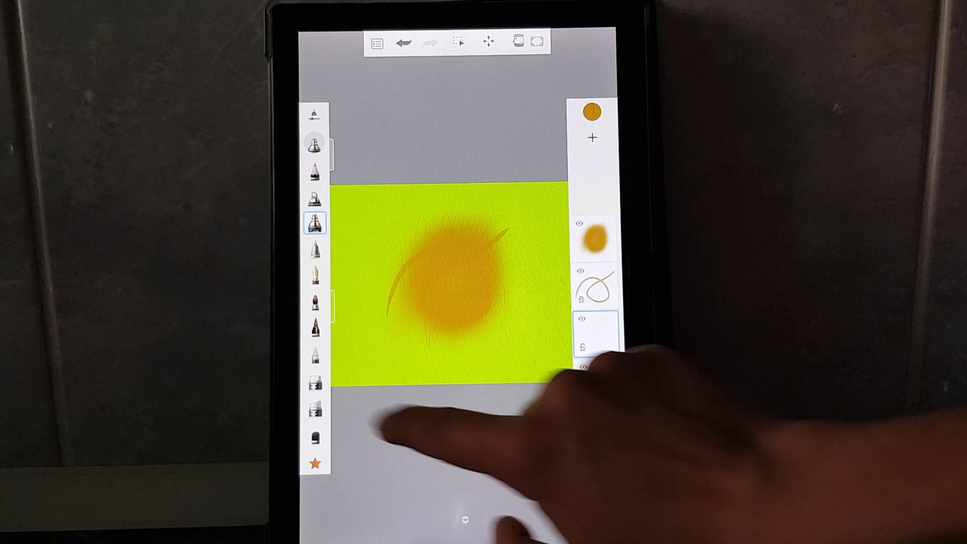
left_click(315, 384)
- Change the drawing colour to green and choose a new brush in the expanded layer list
left_click(592, 112)
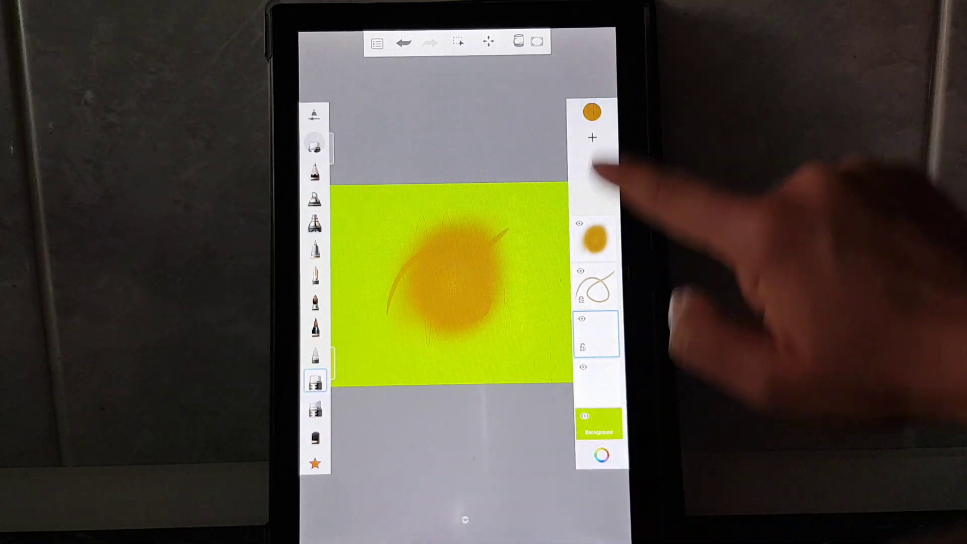
left_click(592, 112)
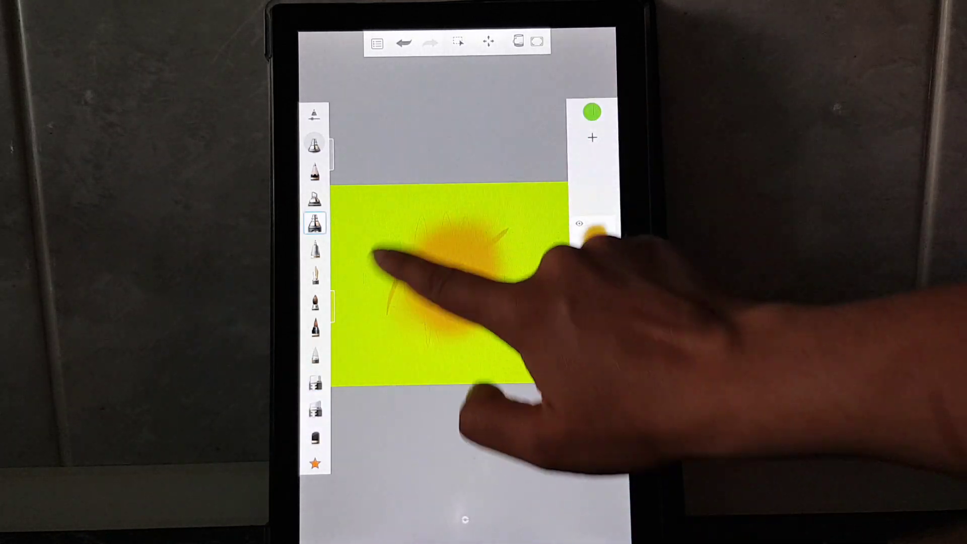
left_click(593, 189)
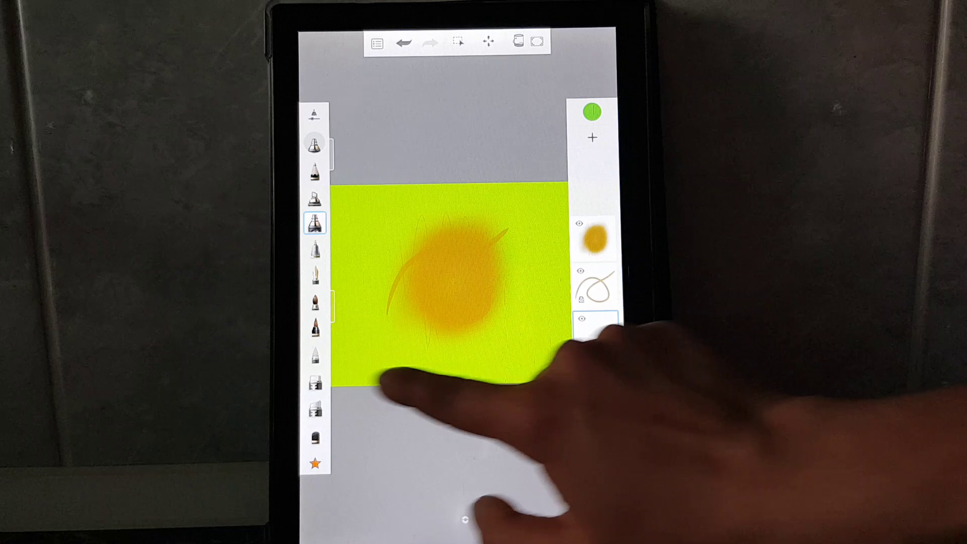
left_click(315, 327)
- Draw a green B over the orange blob
left_click_drag(517, 275, 461, 213)
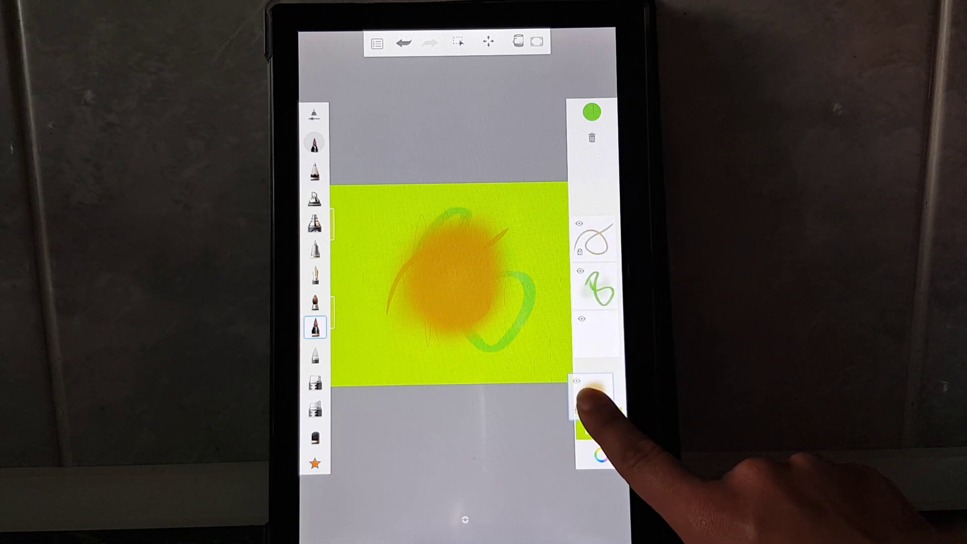
- Move the orange blob's layer below the green B layer
left_click_drag(578, 393, 597, 384)
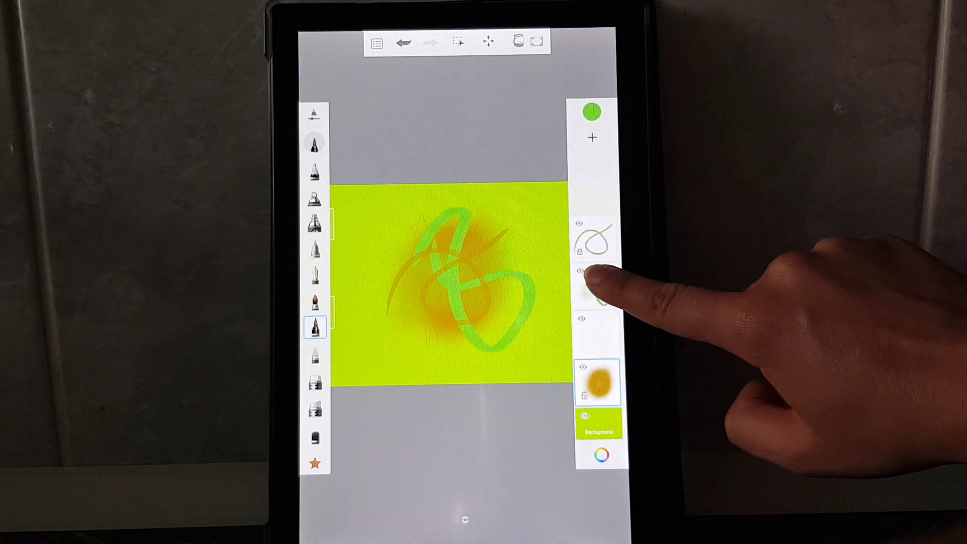
- Move the curve layer below the B layer, then the B layer down to just above Background
left_click_drag(594, 321, 589, 242)
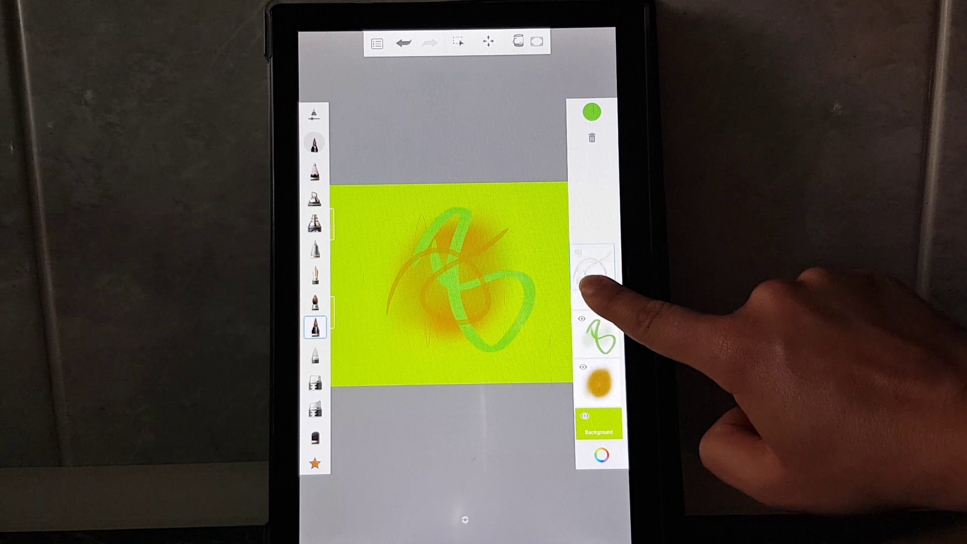
mouse_move(588, 278)
left_mouse_down()
mouse_move(590, 343)
mouse_move(594, 336)
left_mouse_up()
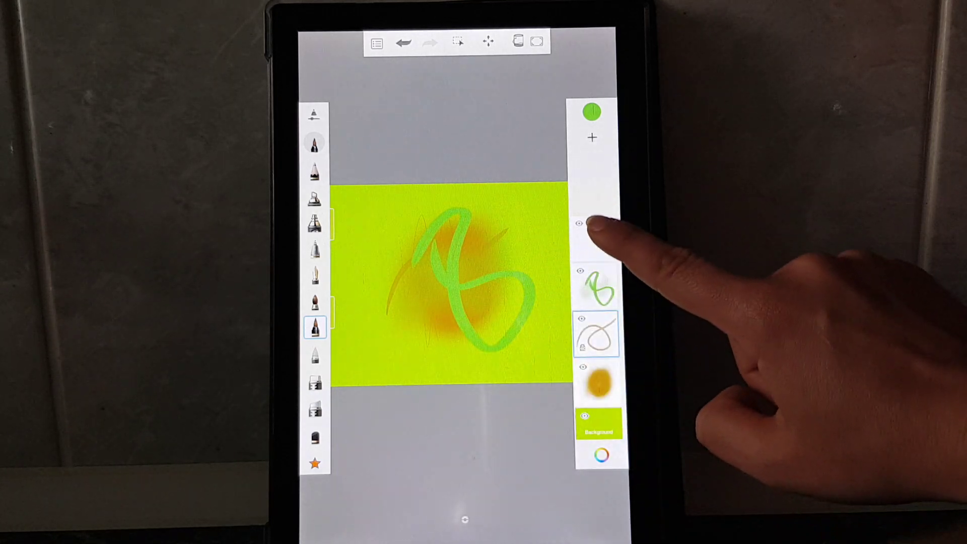
left_click_drag(593, 329, 594, 333)
left_click_drag(594, 281, 595, 382)
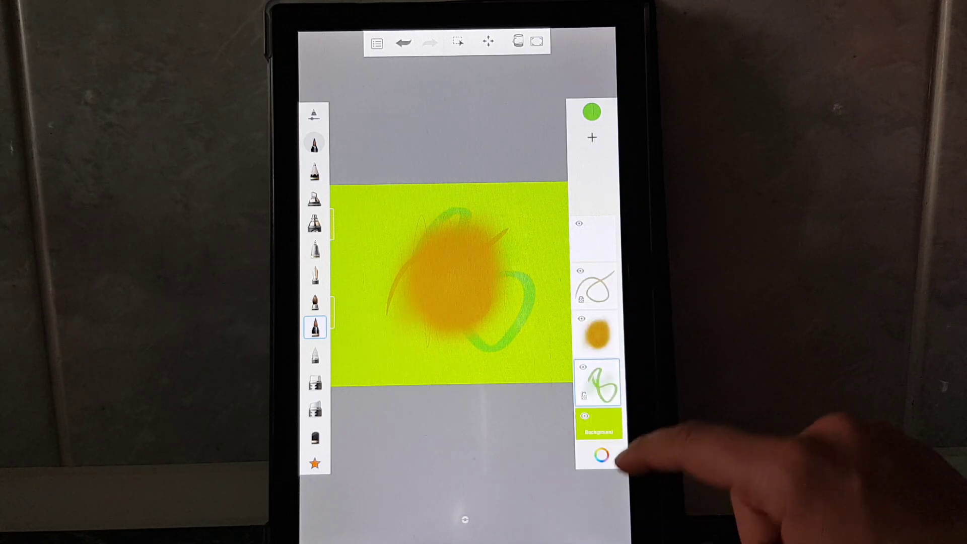